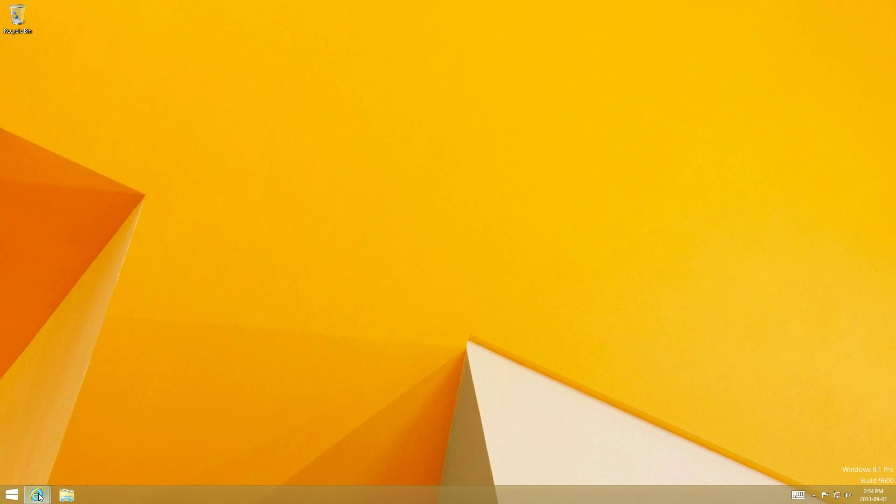
- Bring up the 'Windows 8.1 Build 9600 Rtm Permanent Activation Via Phone' thread from the Internet Explorer taskbar preview
mouse_move(37, 495)
click(64, 441)
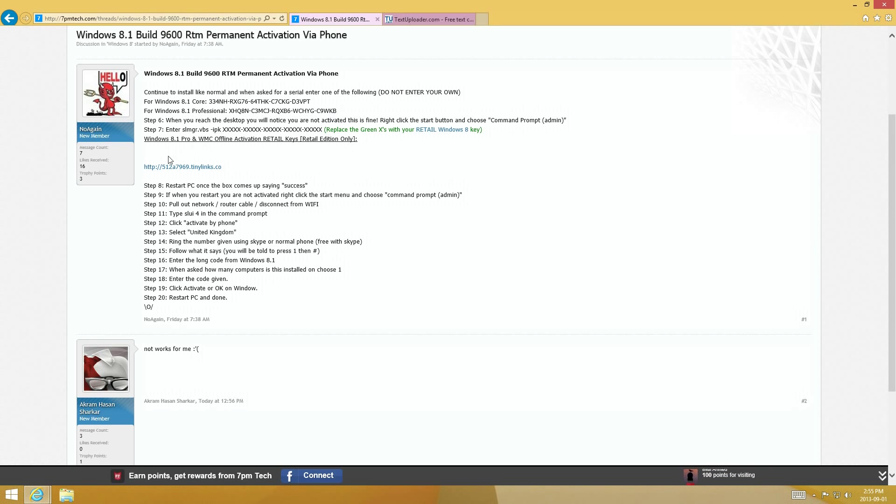
click(172, 171)
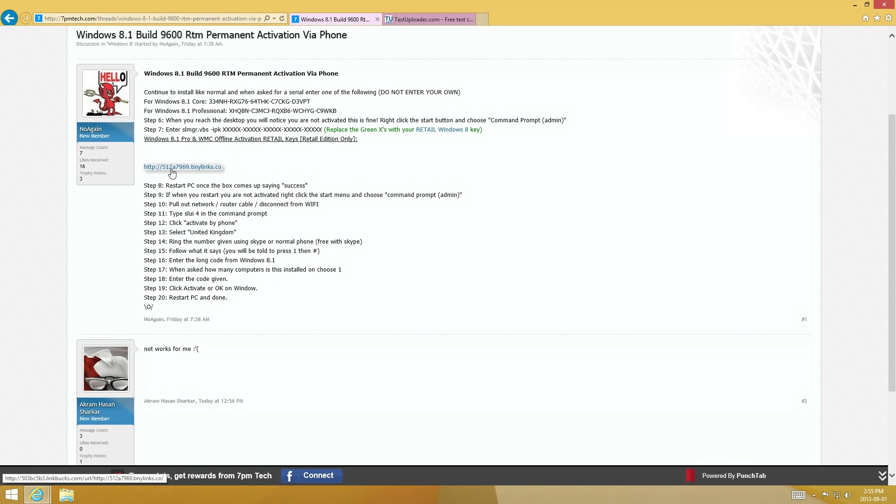
click(438, 22)
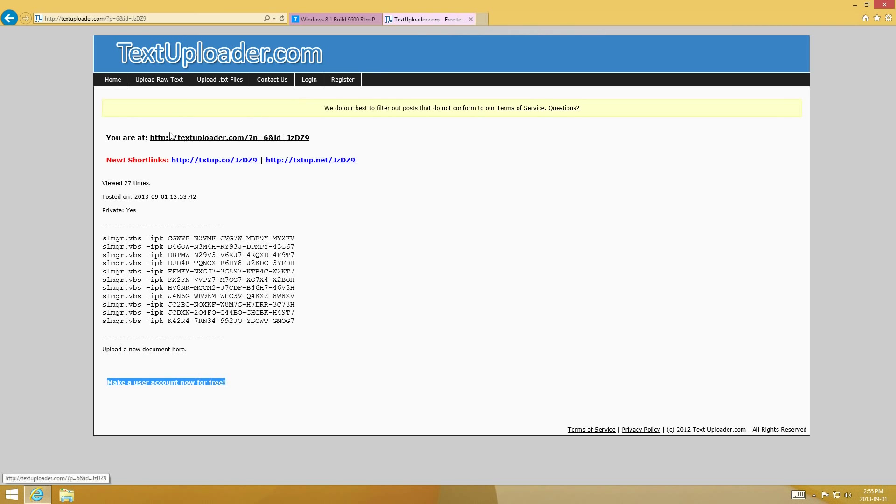
click(331, 19)
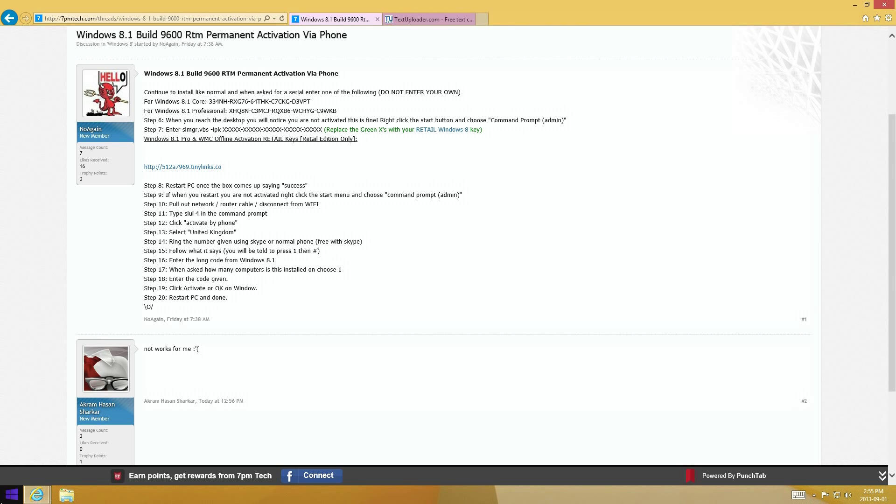
- Launch Command Prompt (Admin) from the Start right-click menu and return to the TextUploader slmgr key list
right_click(10, 497)
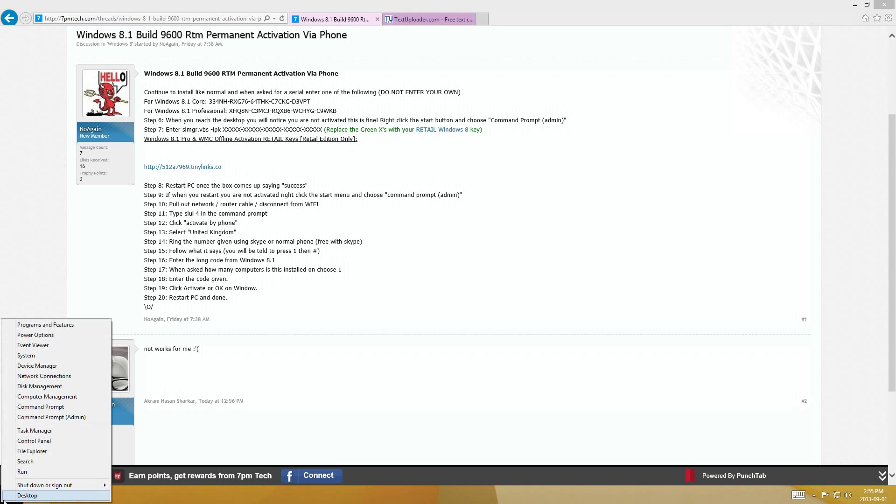
click(82, 418)
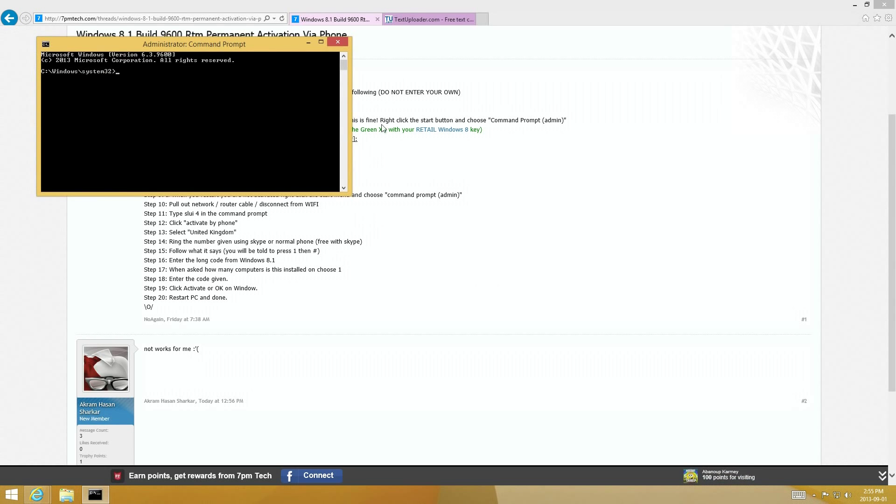
click(430, 17)
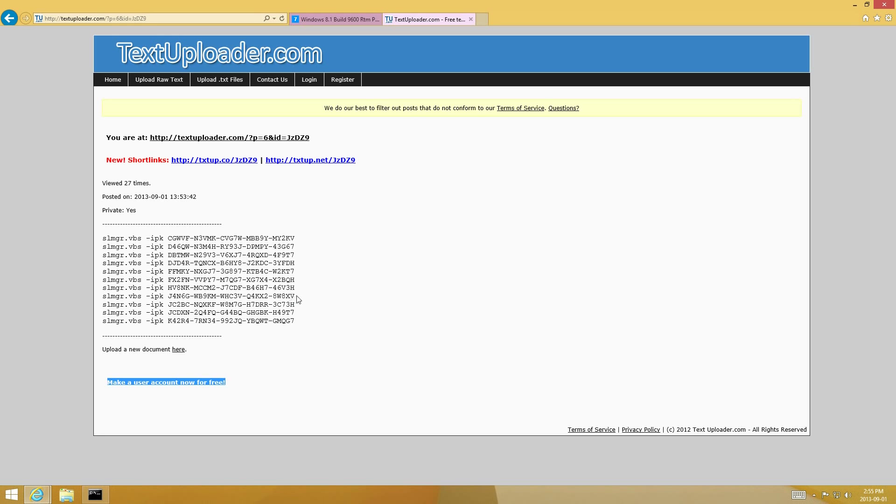
- Copy one slmgr.vbs -ipk key command from TextUploader, run it in the admin Command Prompt, and confirm success
drag(295, 299, 107, 300)
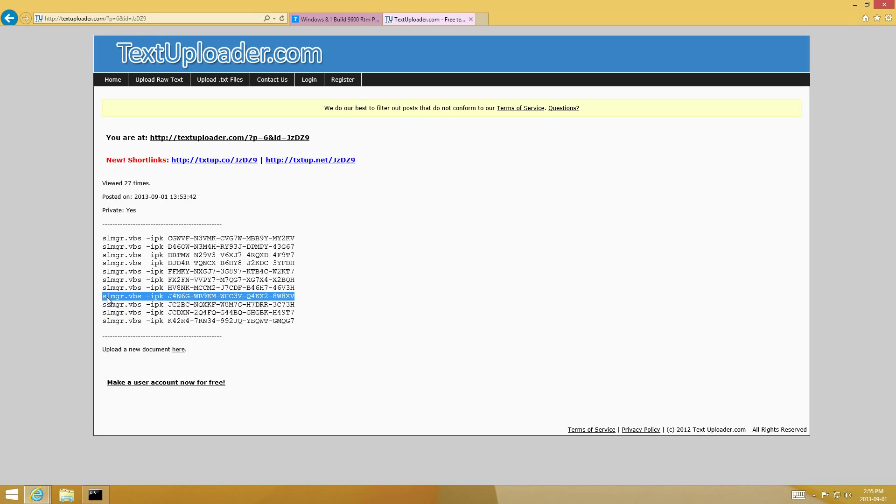
right_click(108, 300)
click(83, 312)
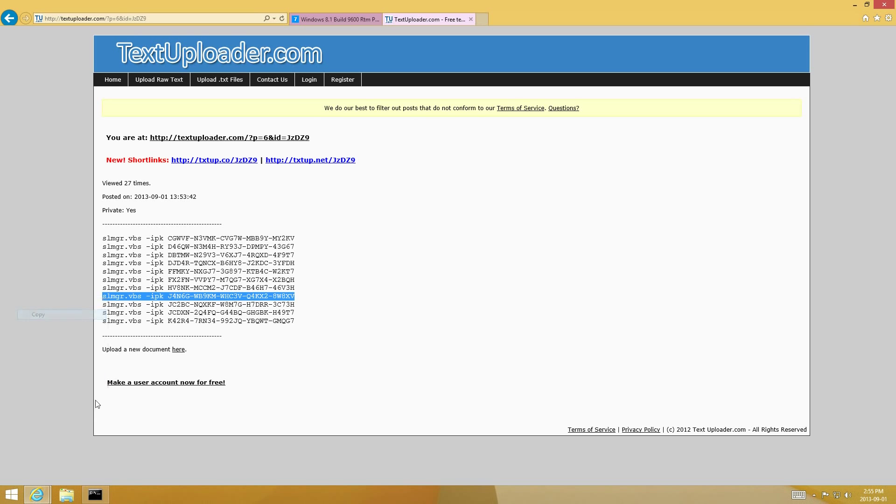
click(102, 494)
right_click(234, 116)
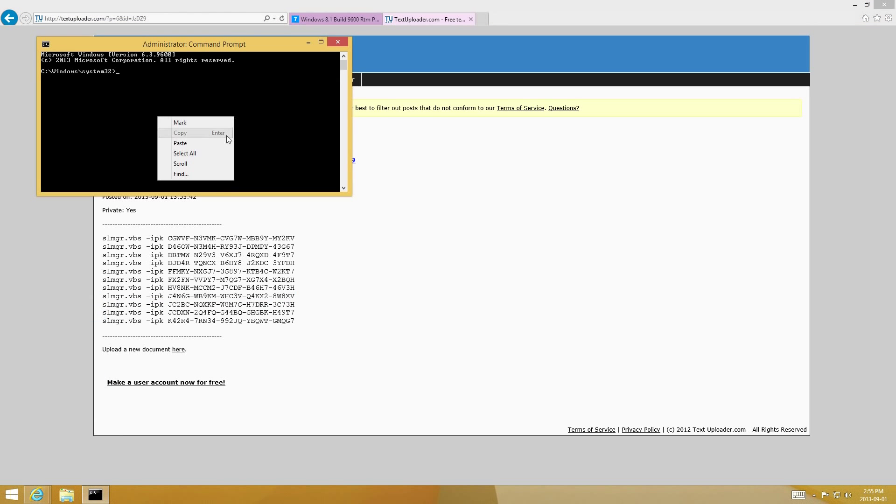
click(217, 144)
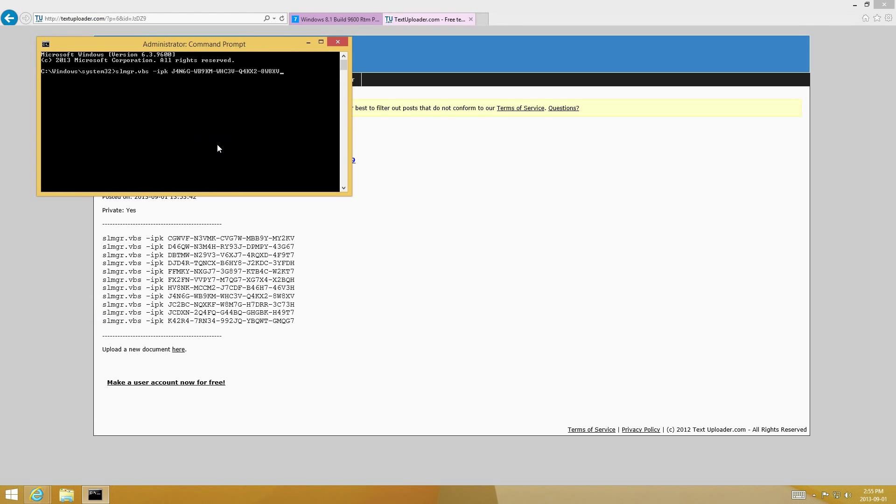
key(Return)
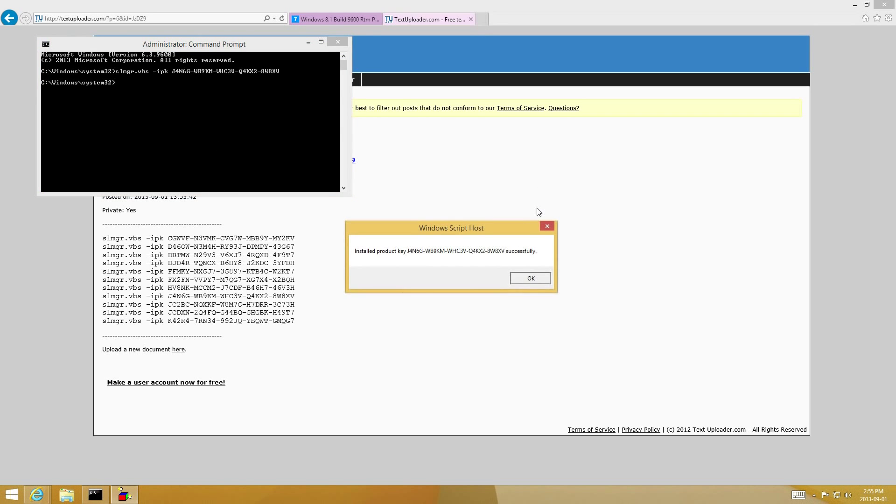
click(530, 278)
click(539, 212)
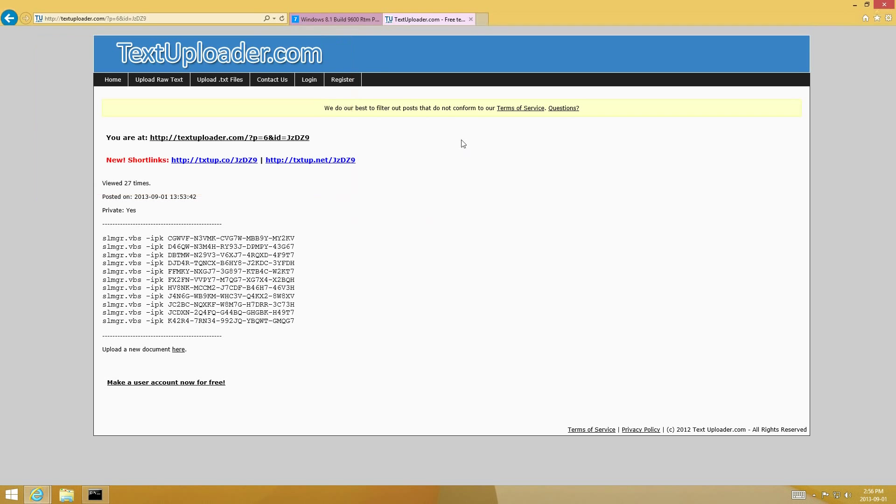
- Close the TextUploader page, Internet Explorer and Command Prompt, then bring up Skype from the Start screen
click(471, 20)
key(alt+F4)
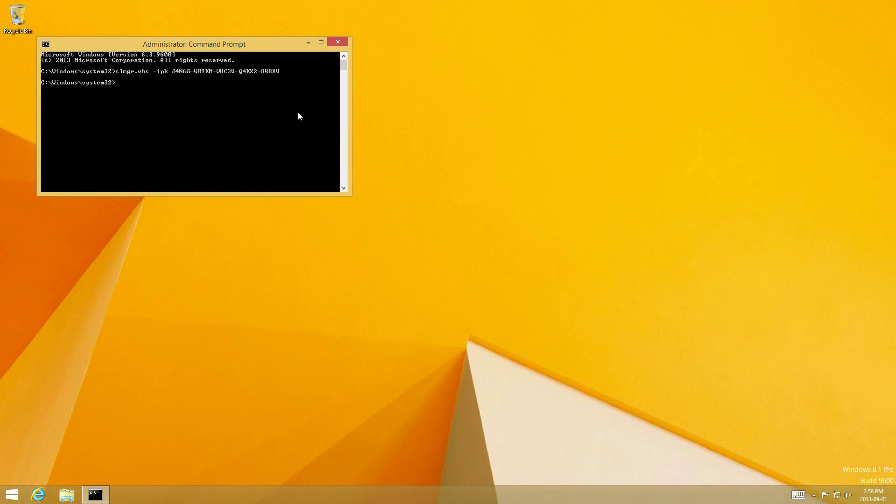
click(339, 45)
drag(325, 117, 234, 318)
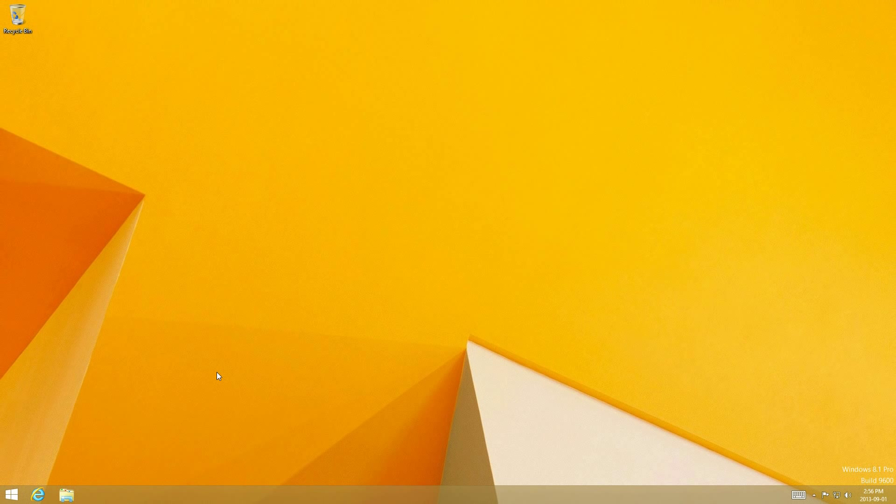
key(super)
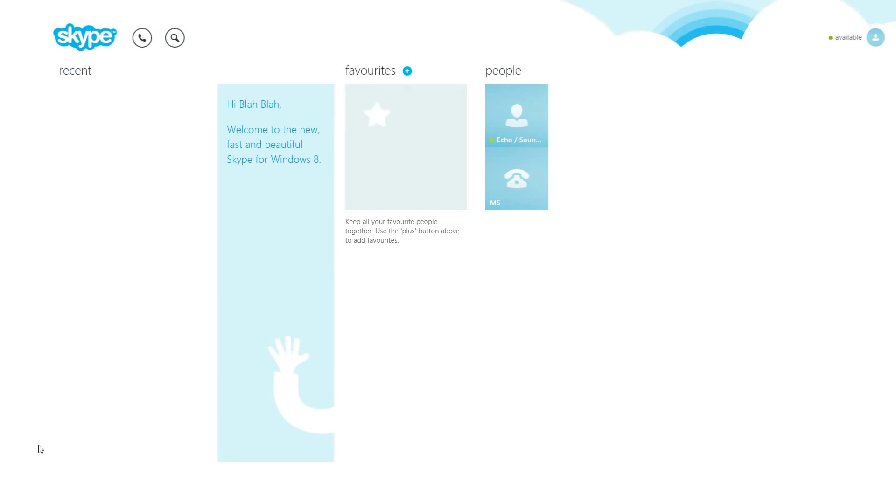
- Snap Skype beside the desktop and drag the divider so Skype becomes a narrow right-hand pane
click(7, 497)
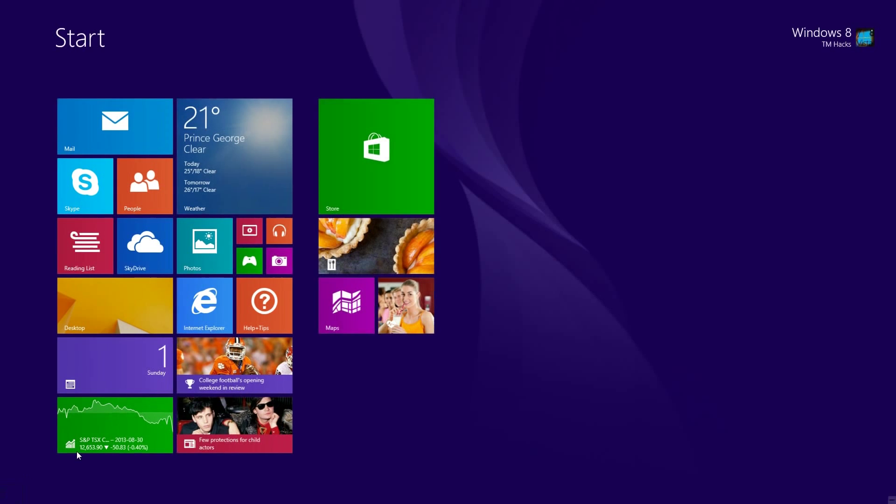
click(110, 321)
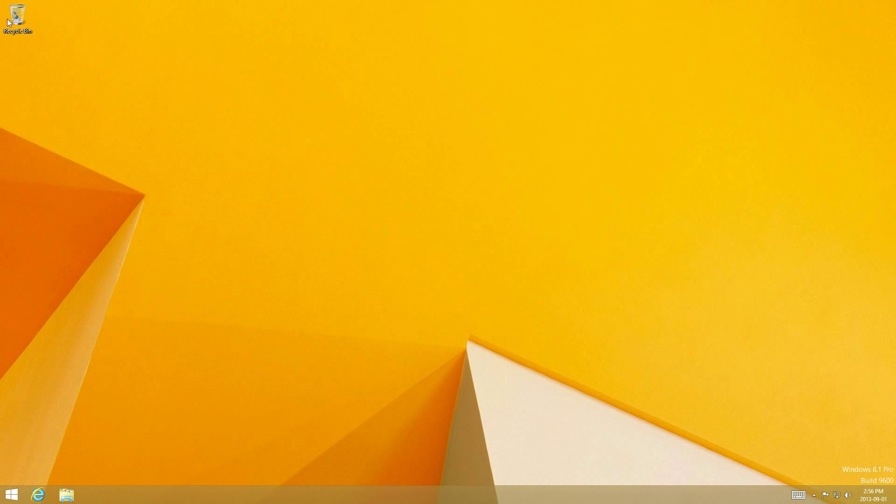
click(11, 494)
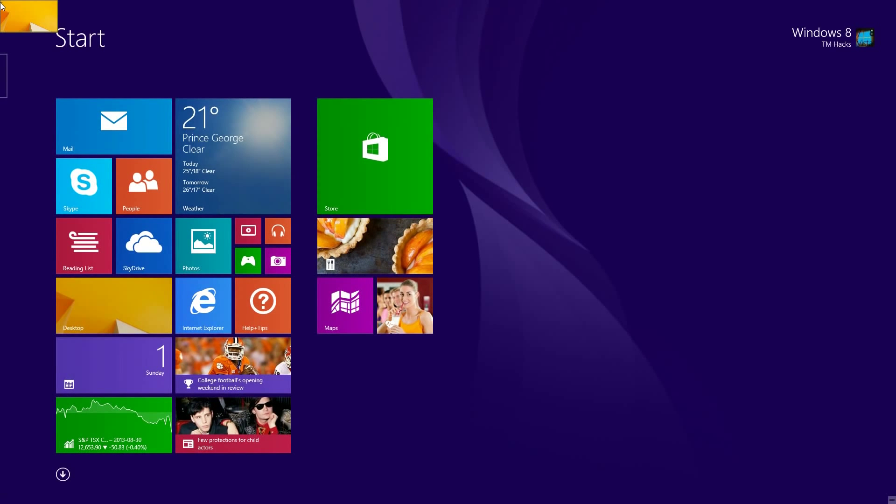
mouse_move(9, 83)
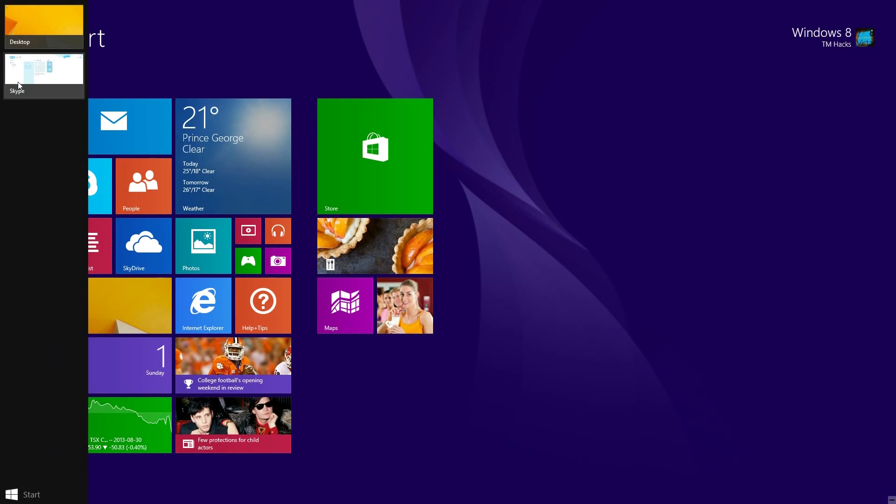
drag(10, 82, 759, 236)
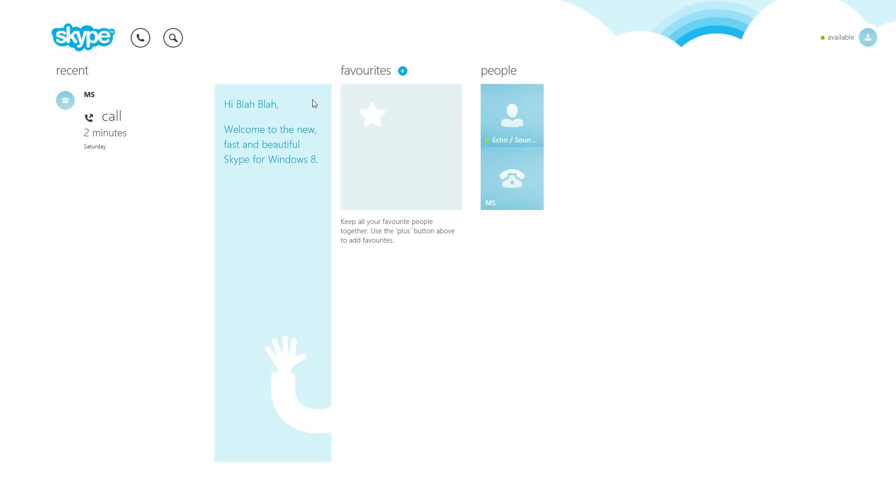
mouse_move(2, 2)
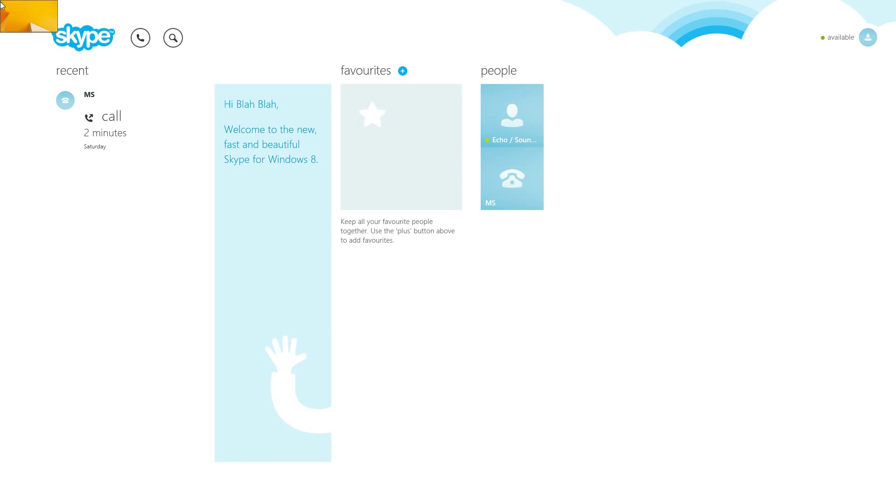
drag(14, 14, 147, 166)
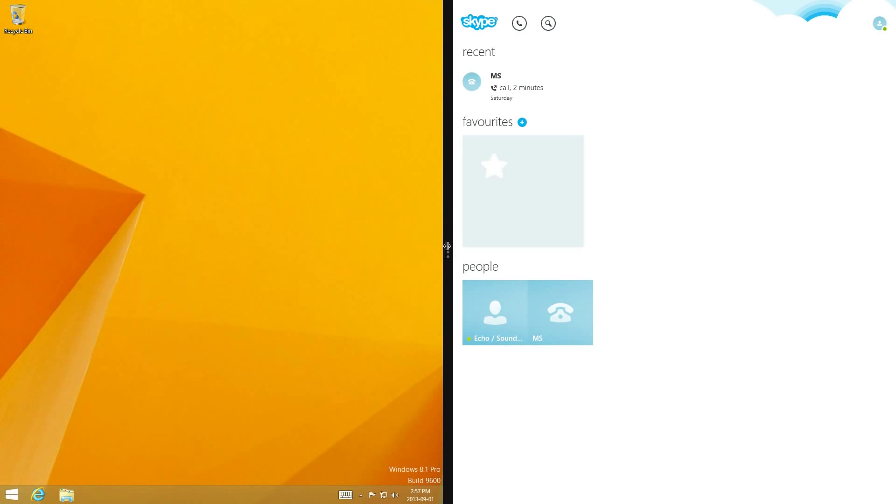
drag(447, 251, 709, 253)
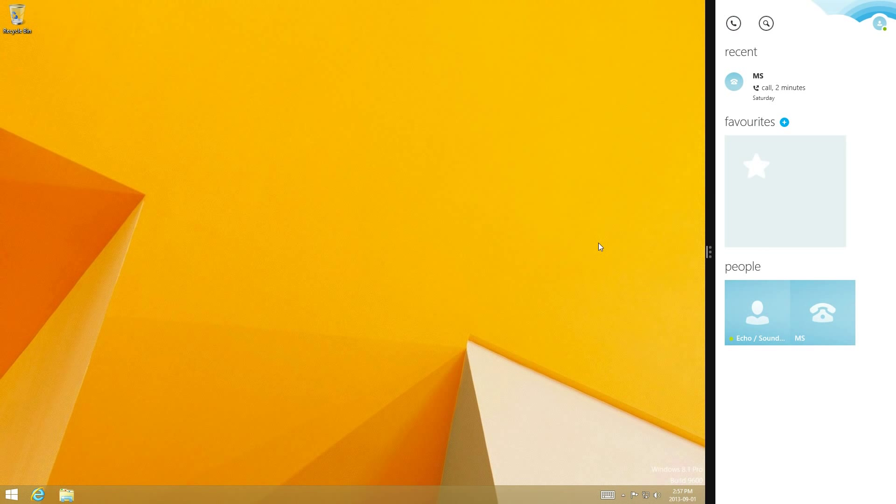
- Run slui 4 from the Run box to start Windows phone activation
key(super)
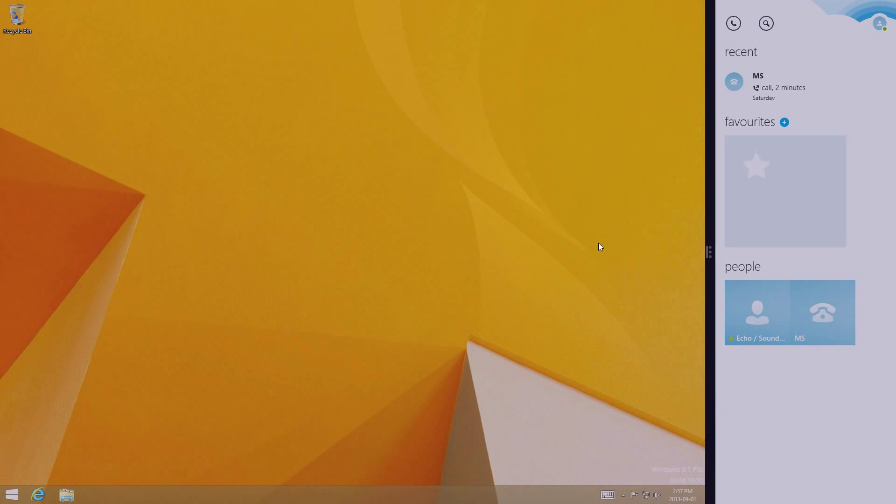
key(super+r)
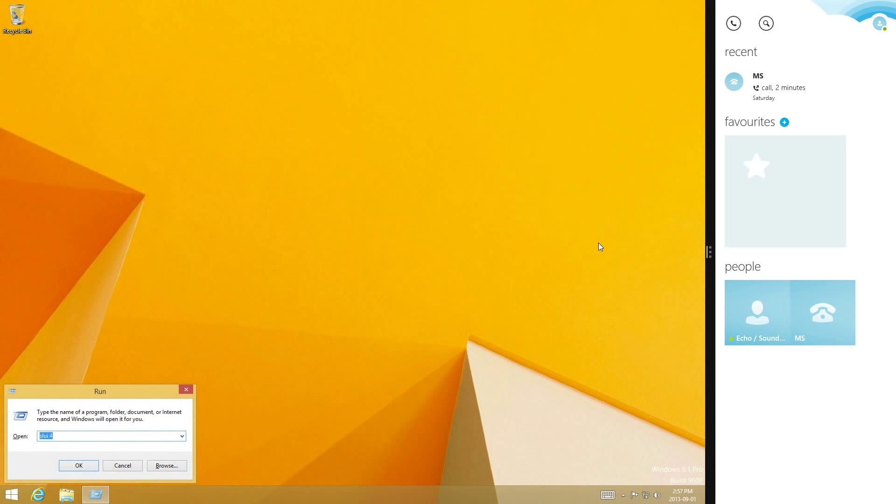
click(115, 433)
key(Return)
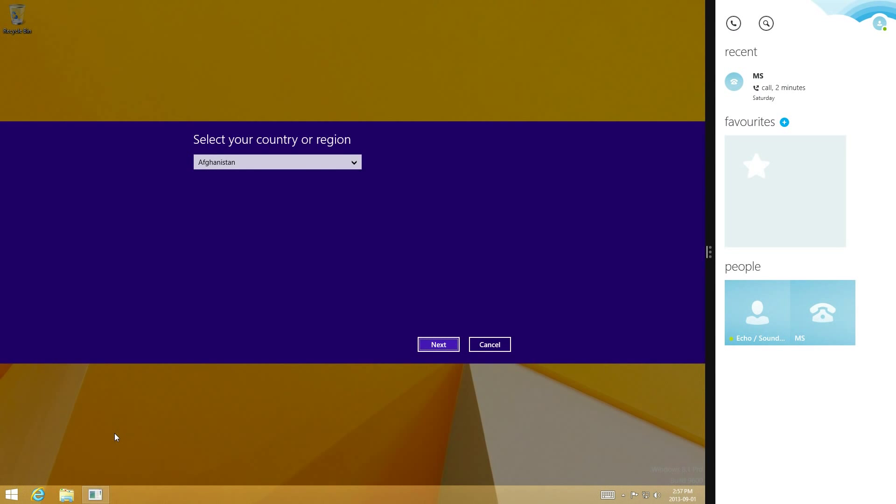
- Choose United Kingdom as the country and continue to the phone numbers and installation ID page
click(264, 164)
key(u)
key(Down)
key(Down)
key(Down)
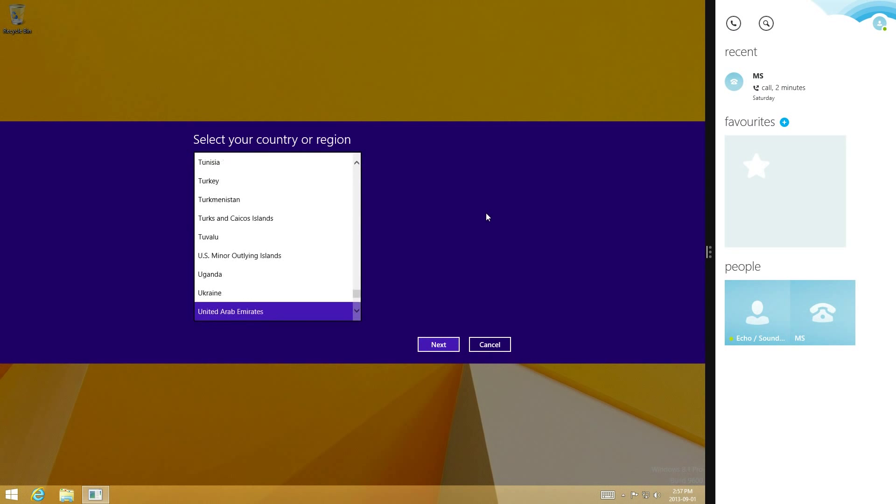
key(Down)
key(Return)
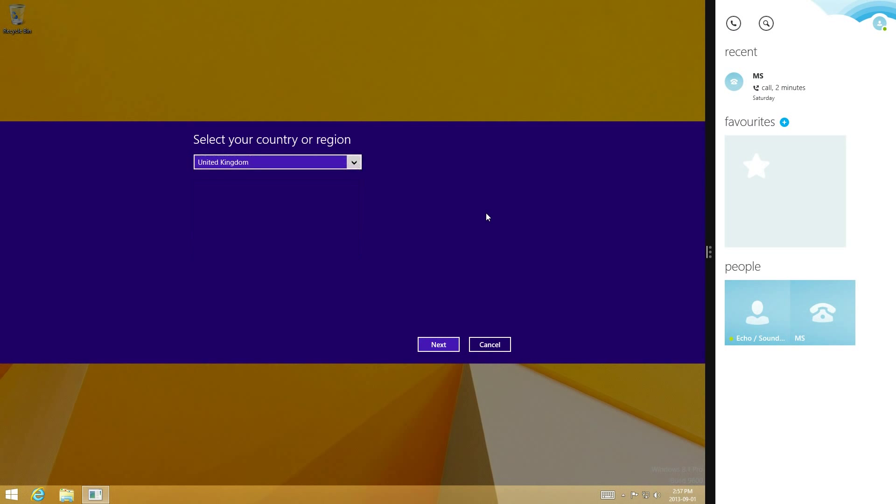
click(449, 347)
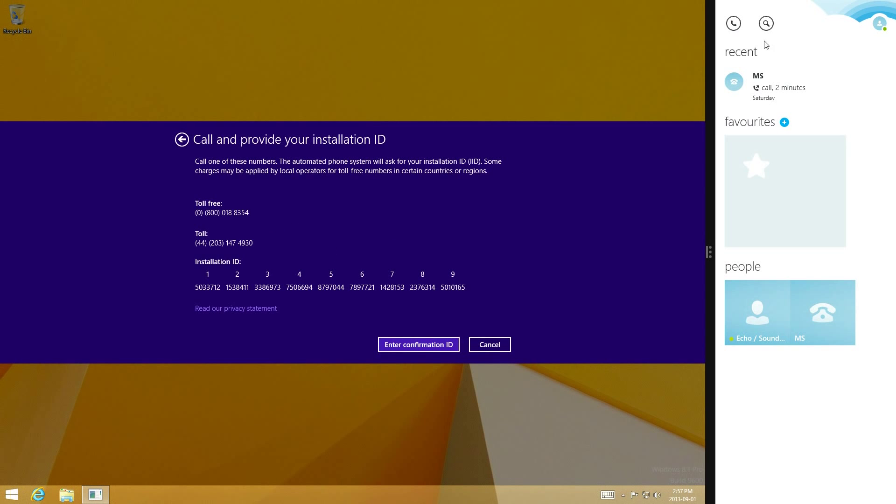
click(733, 26)
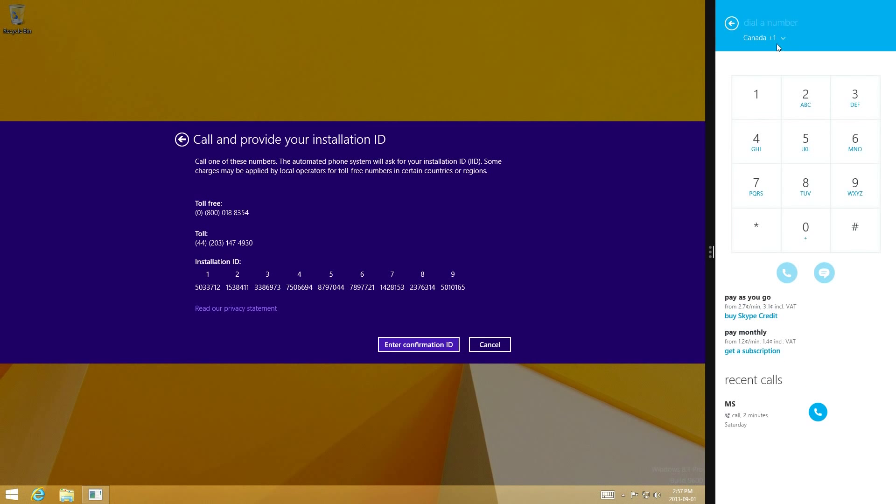
- Switch Skype's dialling country from Canada +1 to United Kingdom +44 and start typing 08000
click(777, 41)
scroll(892, 105, down, 2)
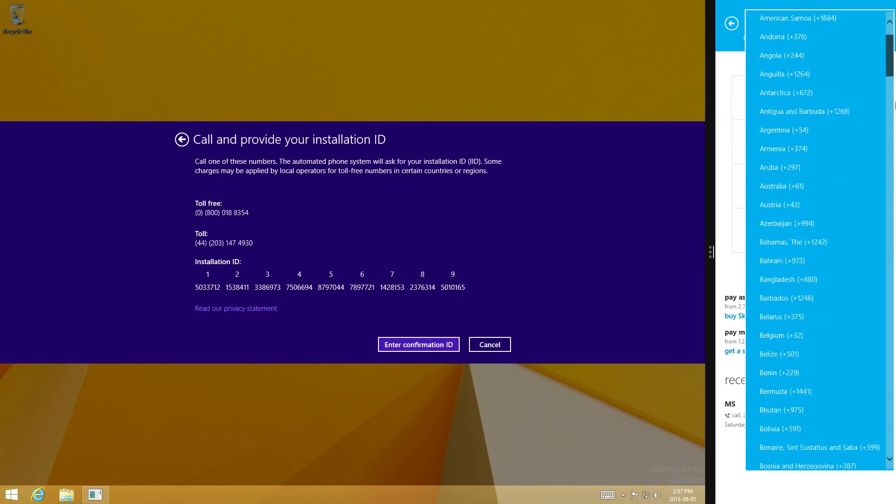
drag(893, 105, 892, 456)
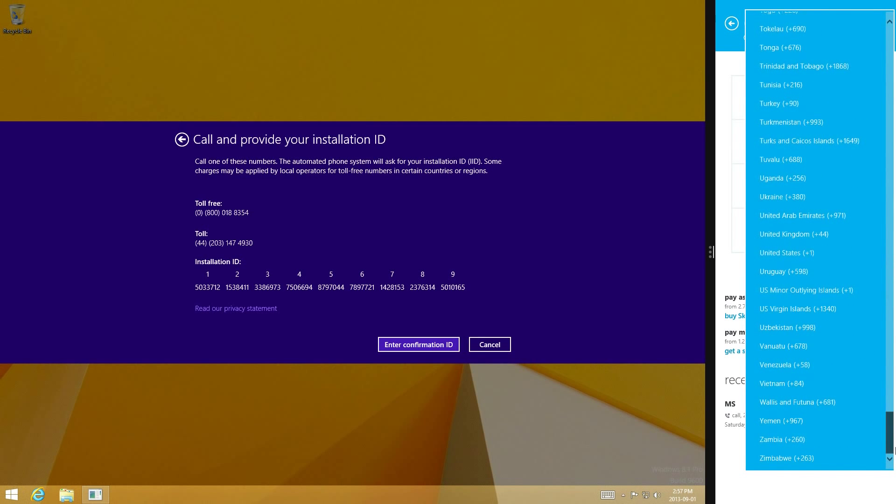
click(796, 235)
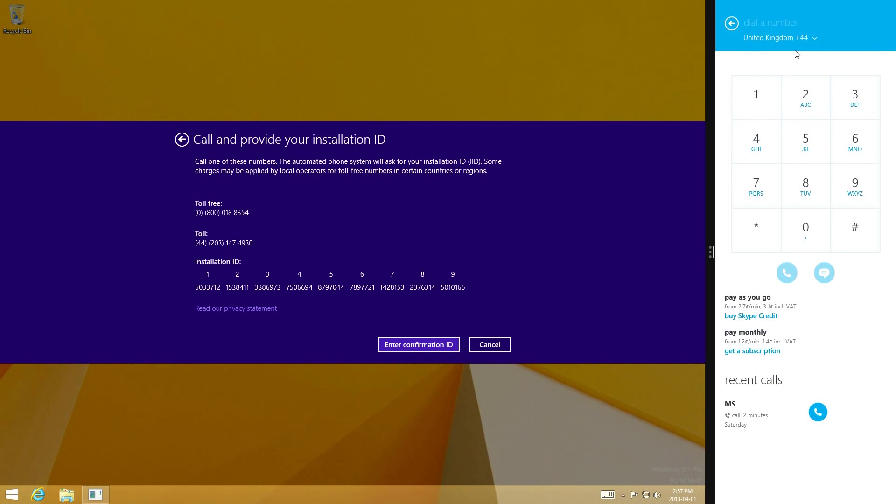
click(801, 25)
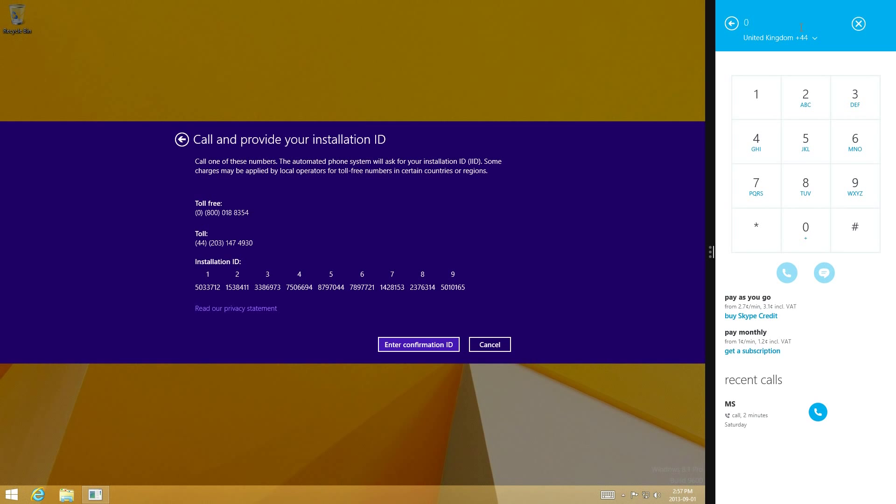
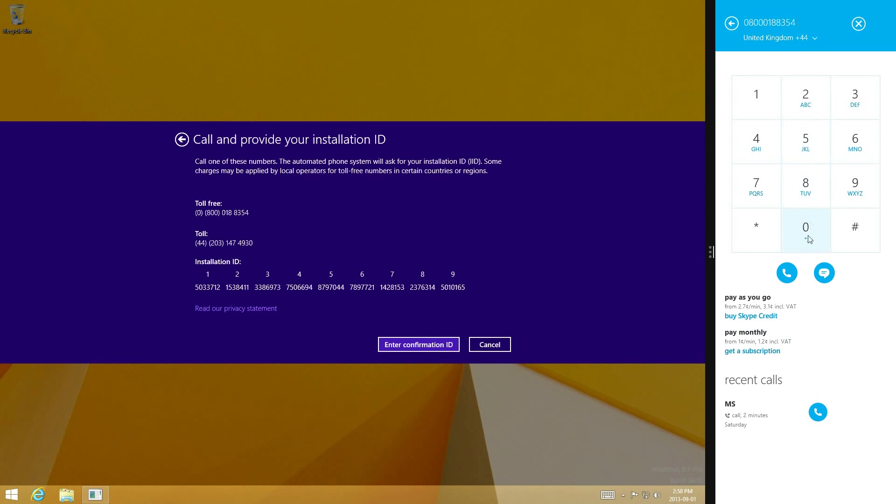
- Place the call muted, key in 1# plus the installation ID digits, then go to confirmation ID entry
click(788, 273)
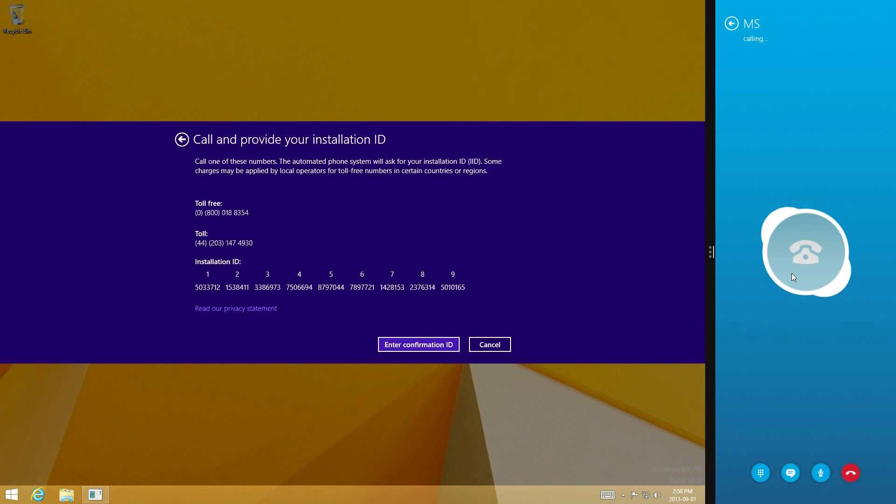
click(825, 470)
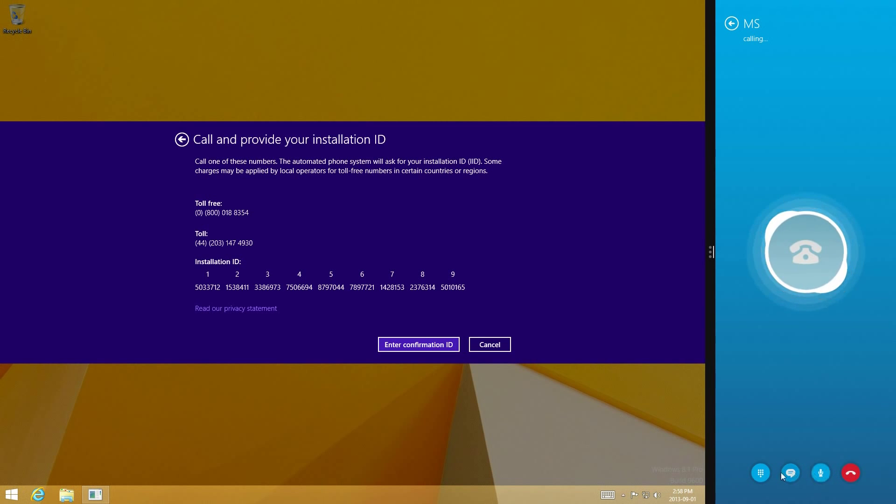
click(761, 472)
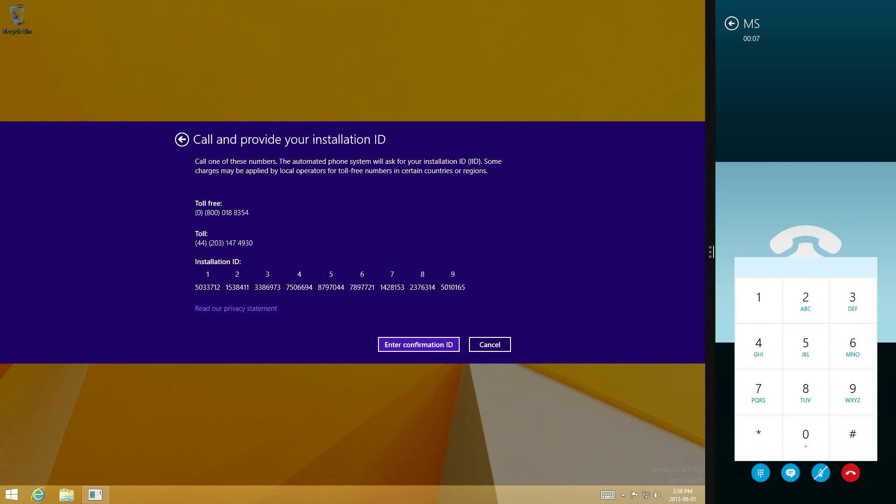
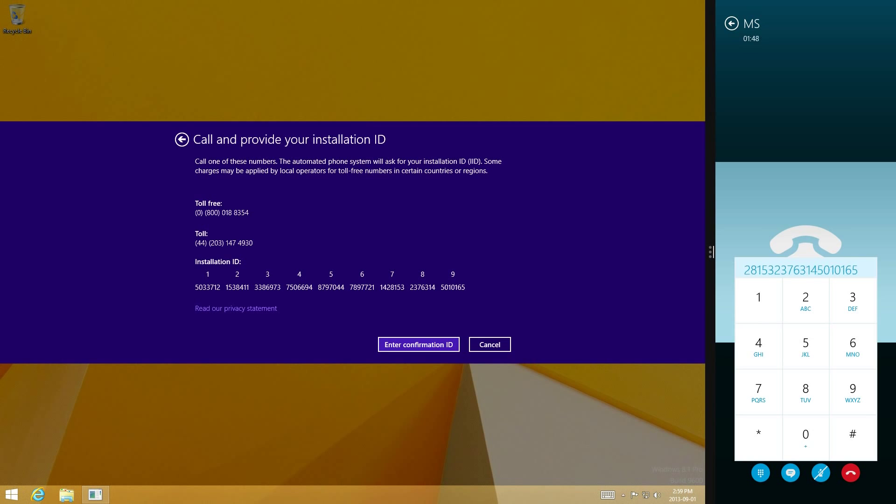
click(419, 344)
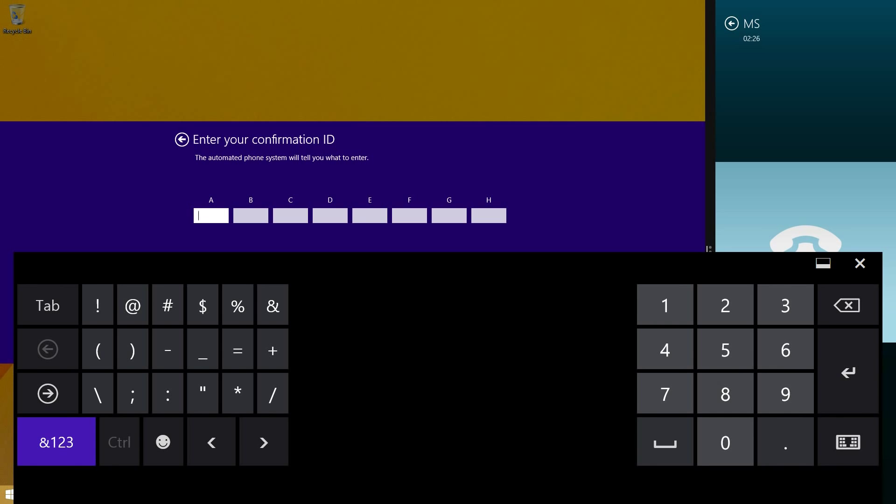
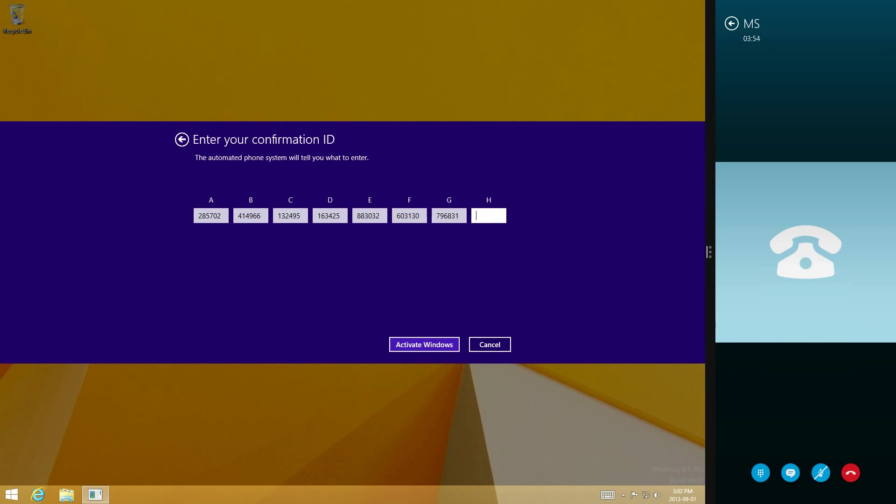
- Submit the confirmation ID to activate Windows, then drag Skype down from the top edge to close it
key(Return)
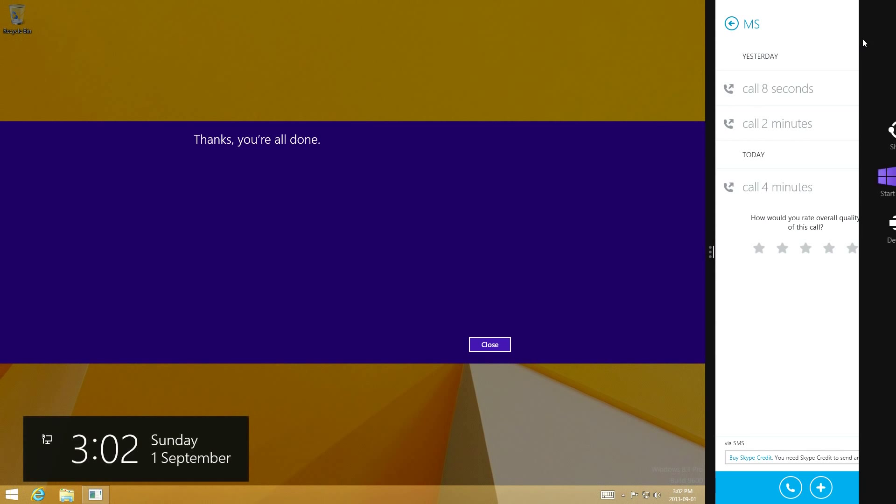
drag(846, 4, 822, 502)
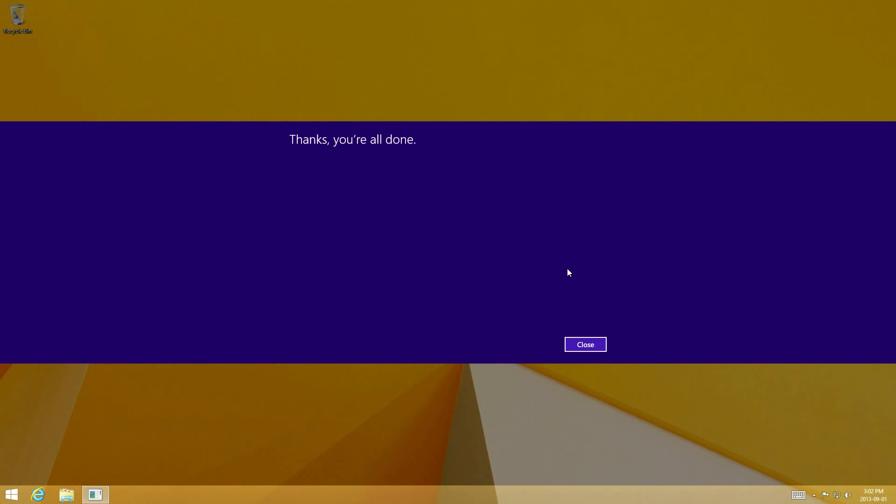
- Dismiss the 'Thanks, you're all done' message and open PC info via the Settings charm
click(577, 344)
drag(557, 333, 738, 430)
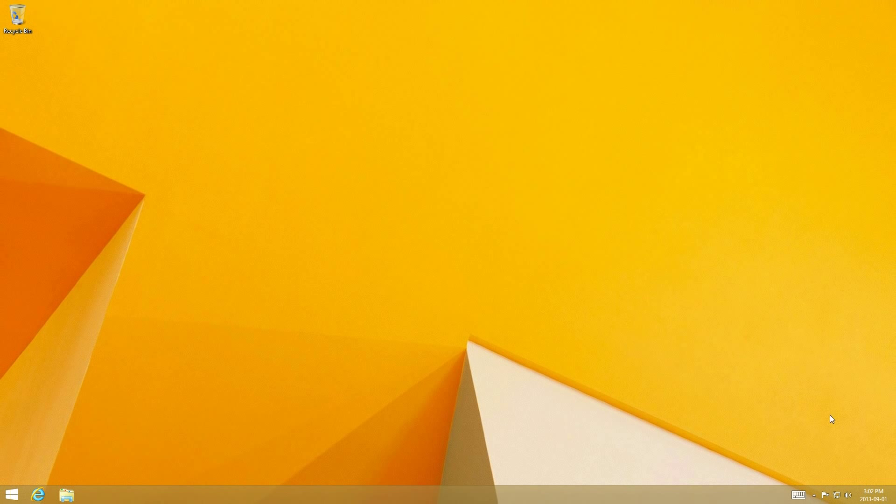
mouse_move(893, 502)
click(875, 415)
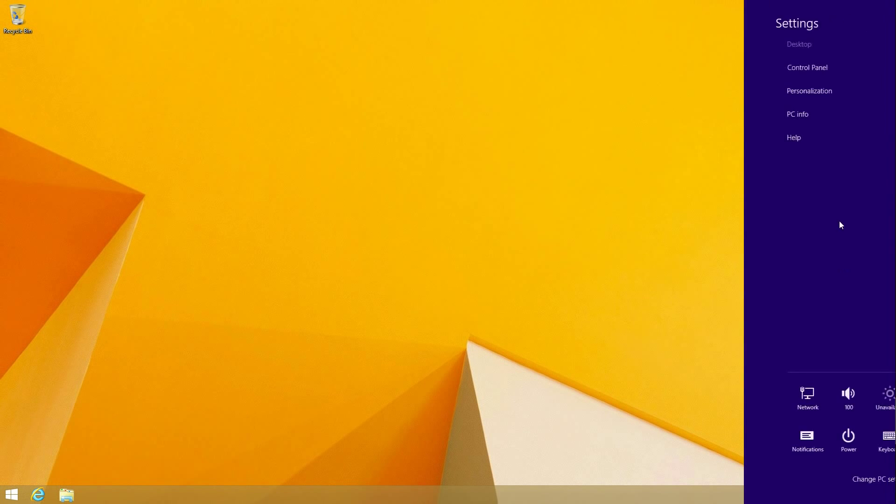
click(764, 114)
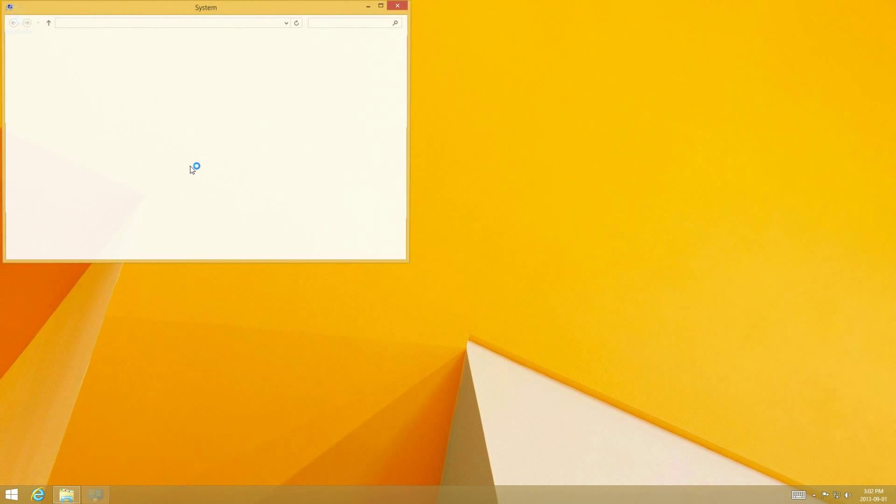